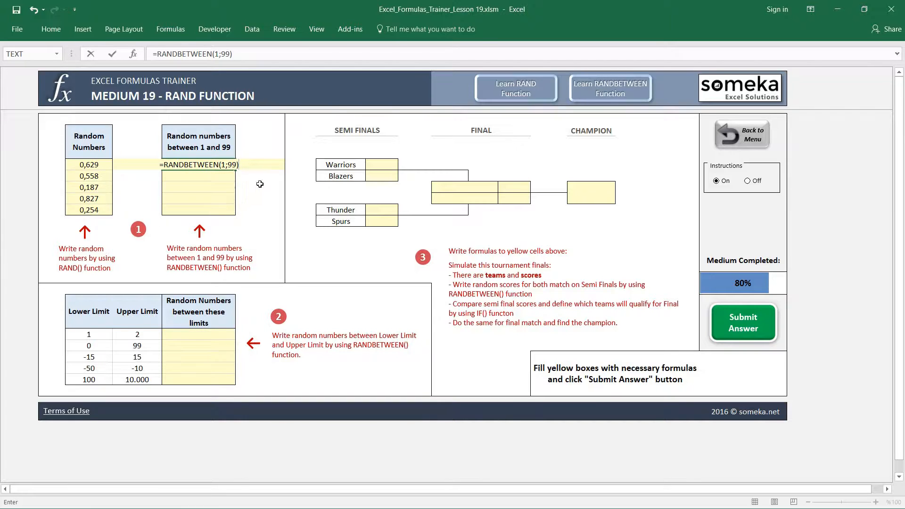
Step: Confirm =RANDBETWEEN(1;99) in E9 and paste only its formula into the rest of the "Random numbers between 1 and 99" column
key(Return)
key(Up)
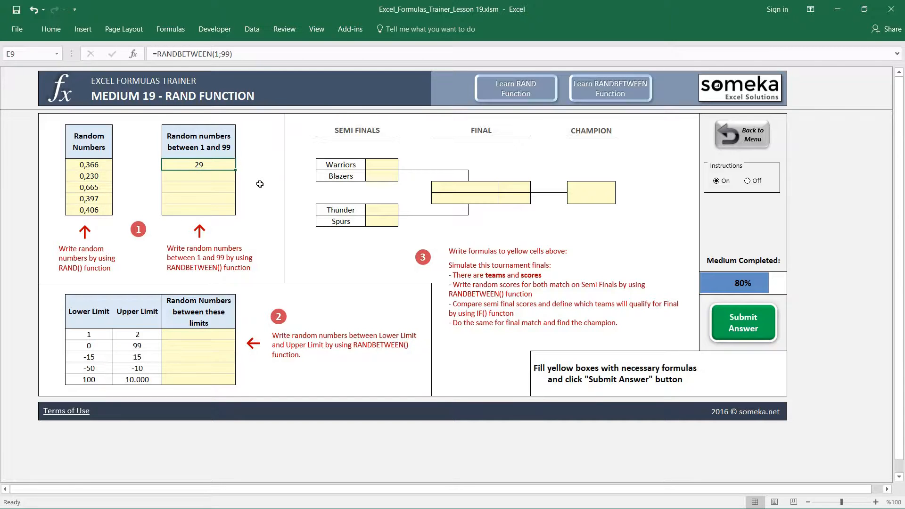
key(ctrl+c)
key(shift+Down)
key(shift+Down)
key(shift+Down)
key(shift+Down)
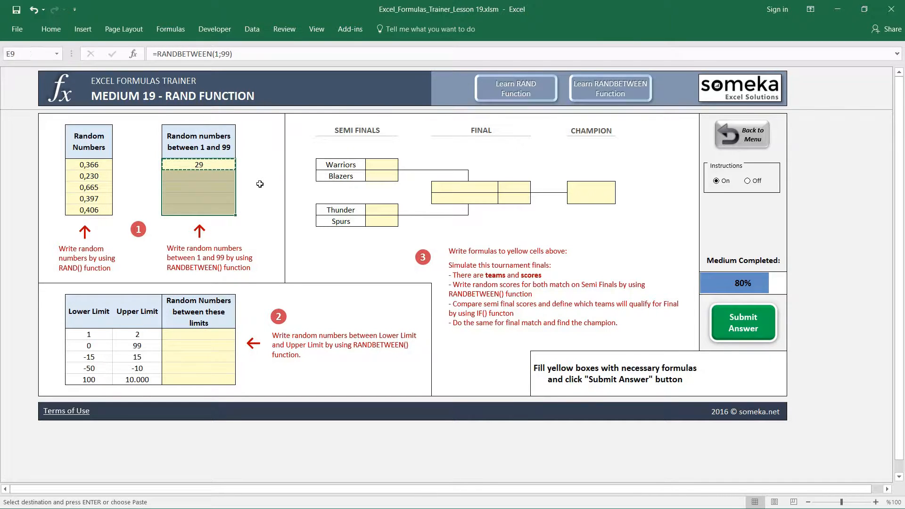
key(ctrl+alt+v)
key(f)
key(Return)
key(Down)
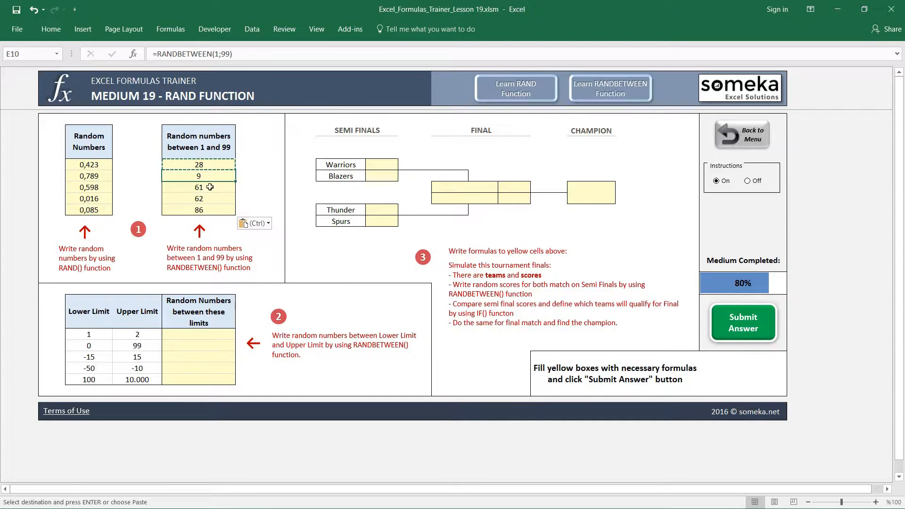
click(241, 57)
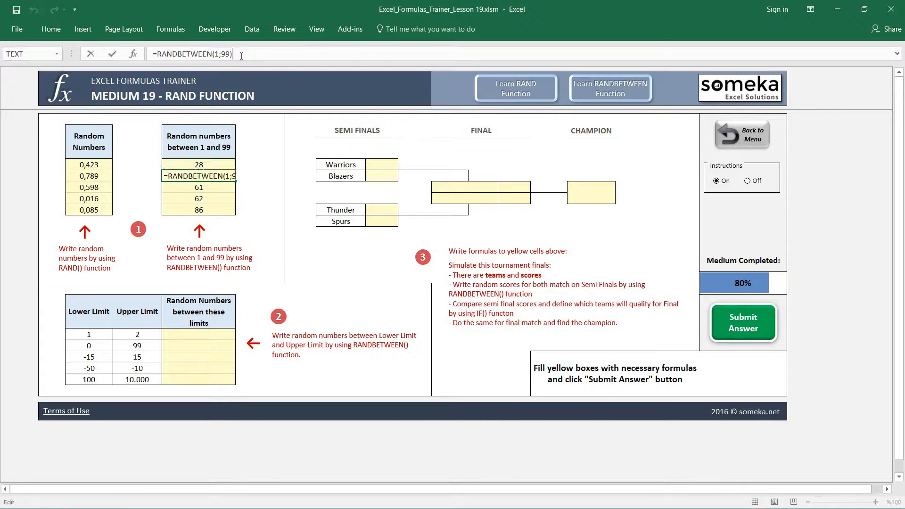
text(/1)
key(Escape)
Step: Change the first formula under "Random numbers between 1 and 99" to =RANDBETWEEN(1;99)/10
key(Up)
key(F2)
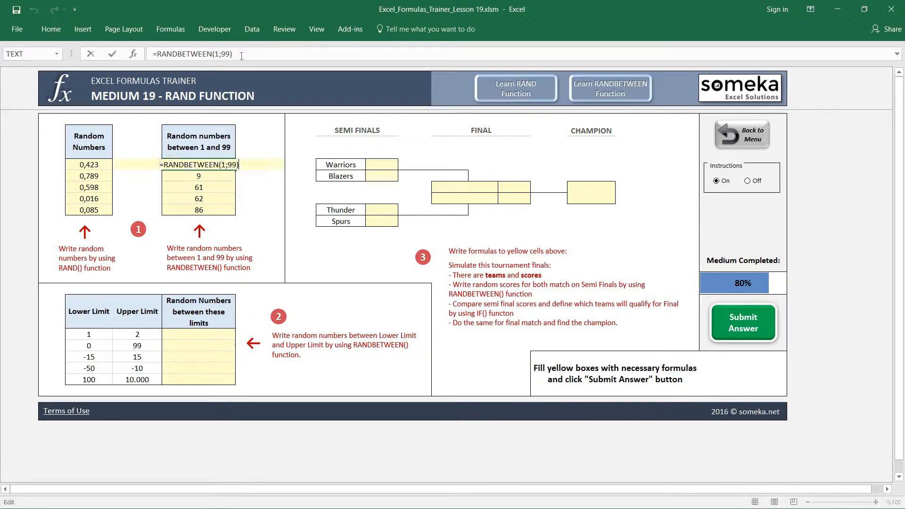
key(Return)
key(Up)
Step: Copy the divided-by-10 formula from E9 into the four yellow cells below it
key(ctrl+c)
key(shift+Down)
key(shift+Down)
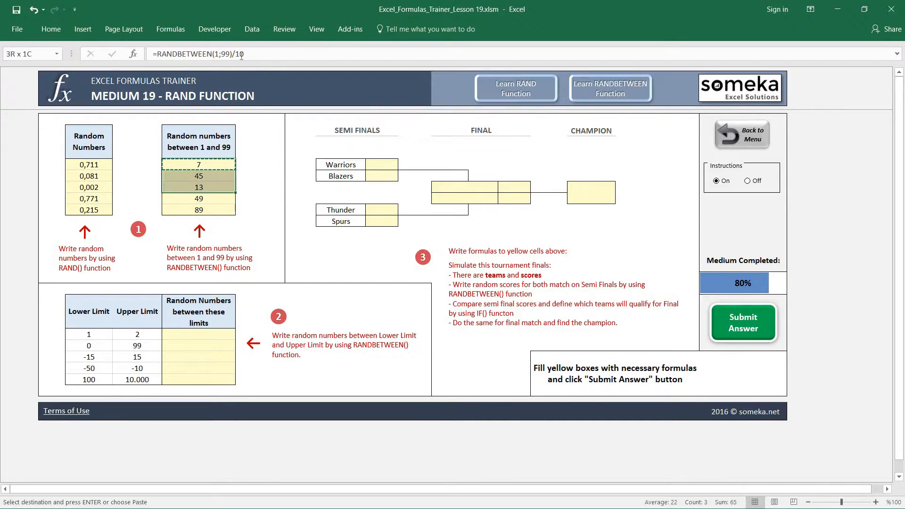
key(shift+Down)
key(shift+Down)
key(ctrl+alt+v)
key(Return)
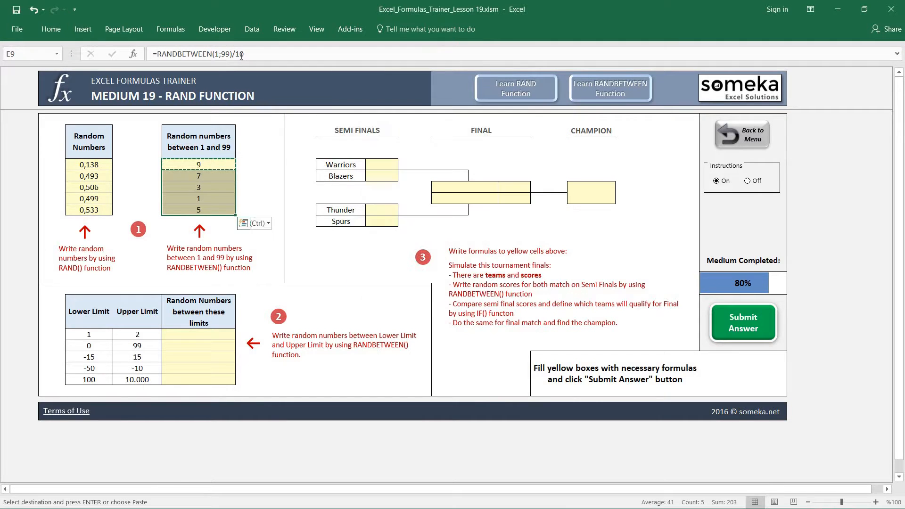
Step: Display the five "Random numbers between 1 and 99" cells with one decimal place
click(51, 28)
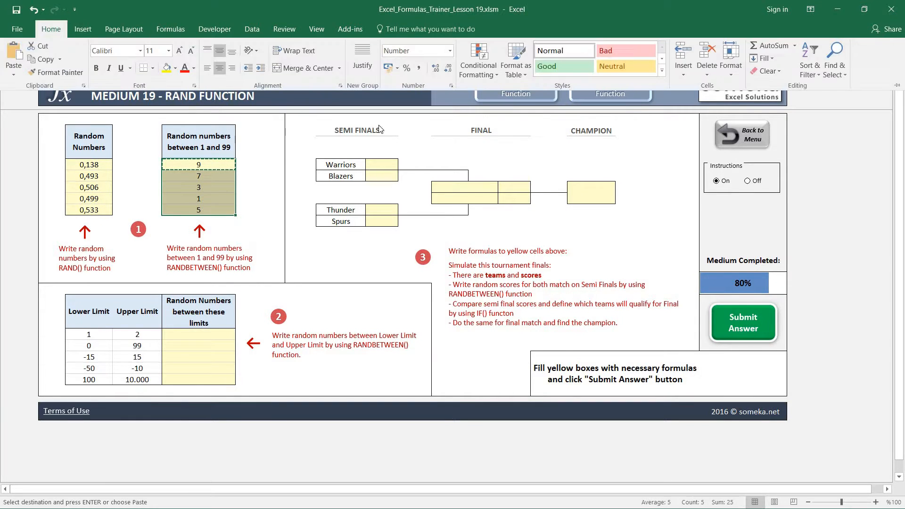
click(436, 68)
click(217, 170)
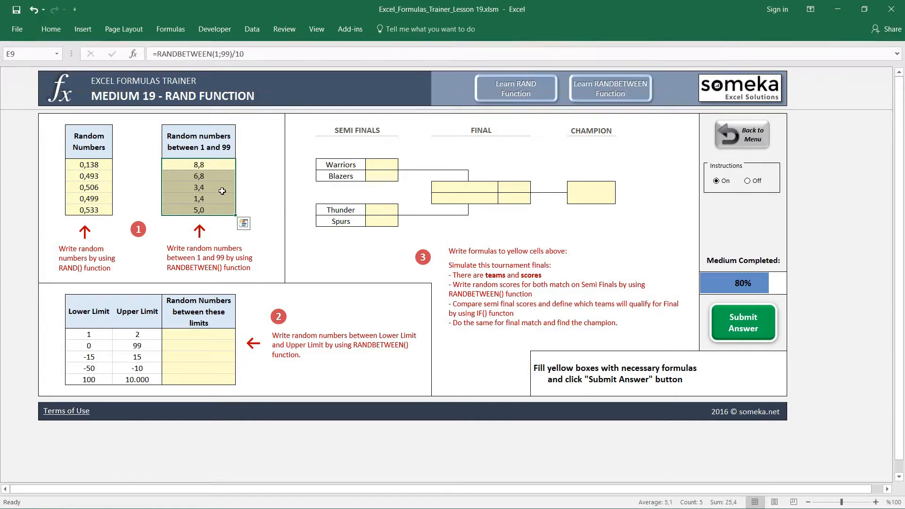
Step: Undo the decimal formatting, the pasted formulas and the division by 10 in the RANDBETWEEN column
key(ctrl+z)
key(ctrl+z)
key(ctrl+z)
key(Down)
key(Down)
key(Down)
key(Down)
key(Down)
key(Up)
key(Up)
key(Up)
key(Up)
key(Escape)
key(Down)
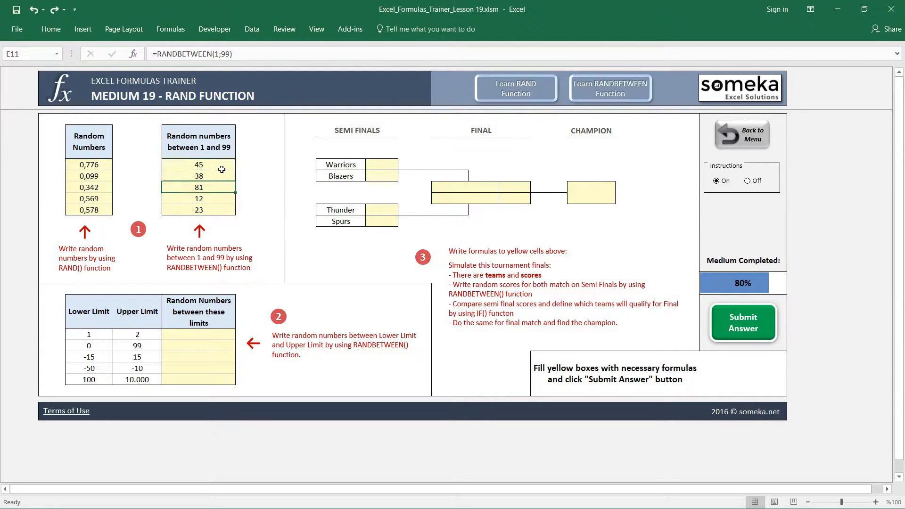
click(328, 350)
click(190, 424)
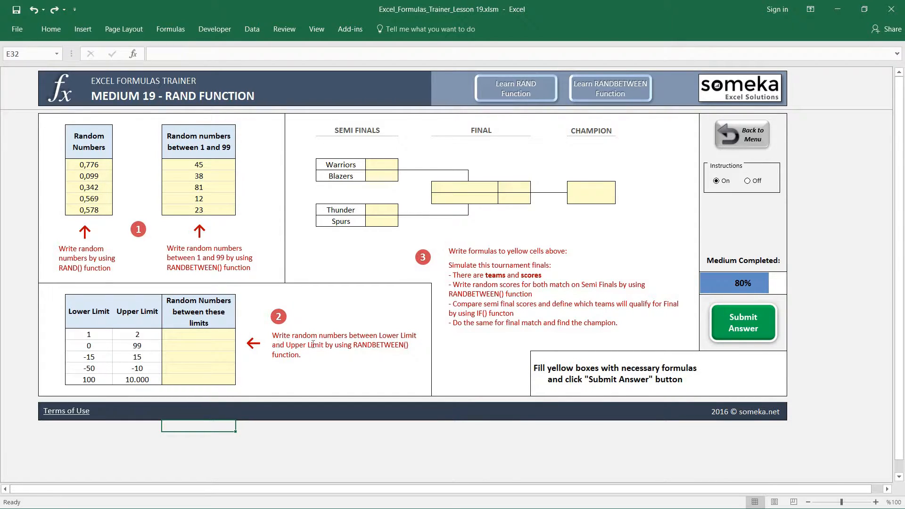
Step: Enter =RANDBETWEEN(C24;D24) in E24, using the first row's lower and upper limits
click(192, 335)
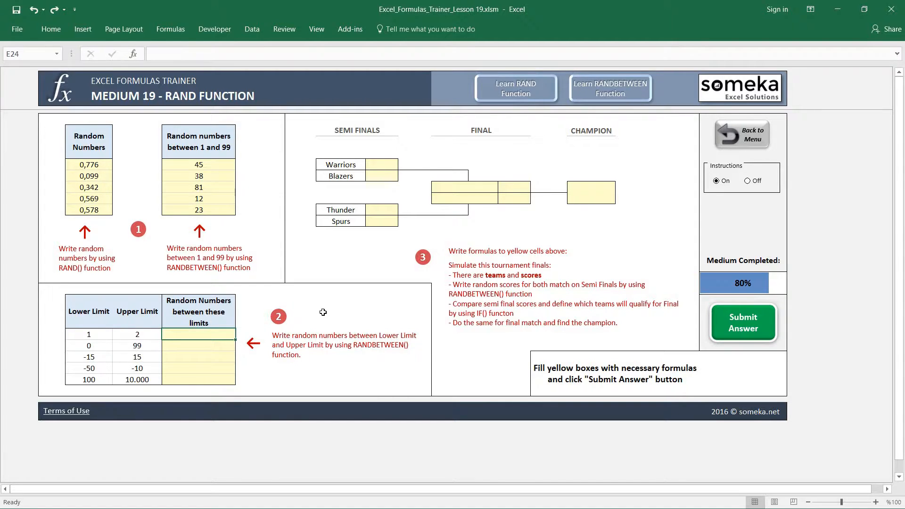
text(=RANDBETWEEN()
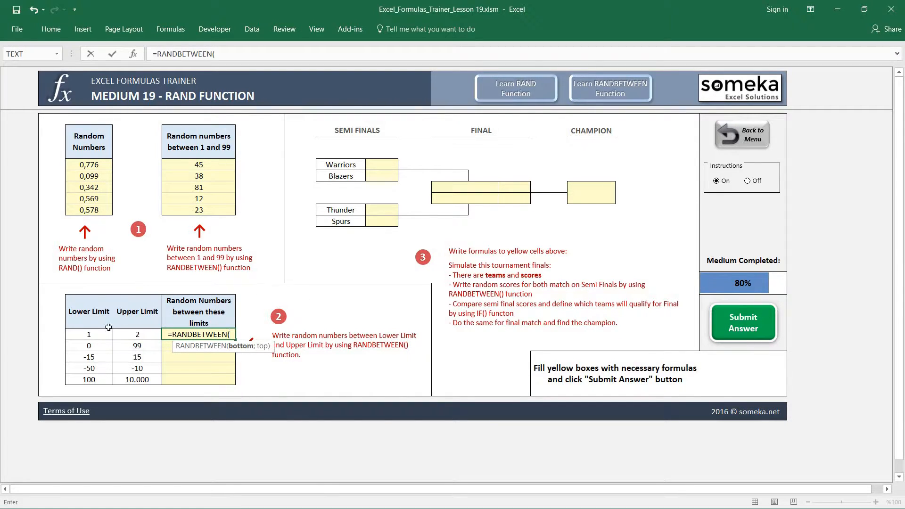
click(89, 333)
text(;)
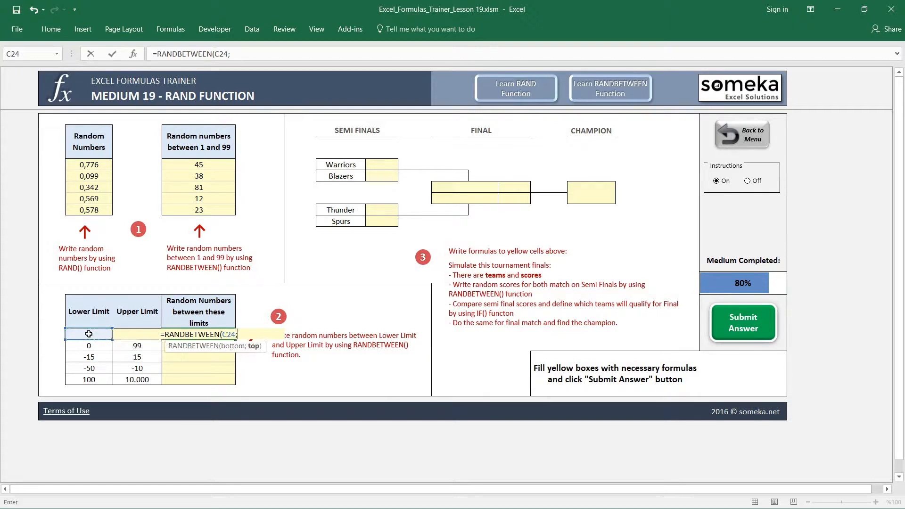
click(131, 351)
key(Up)
text())
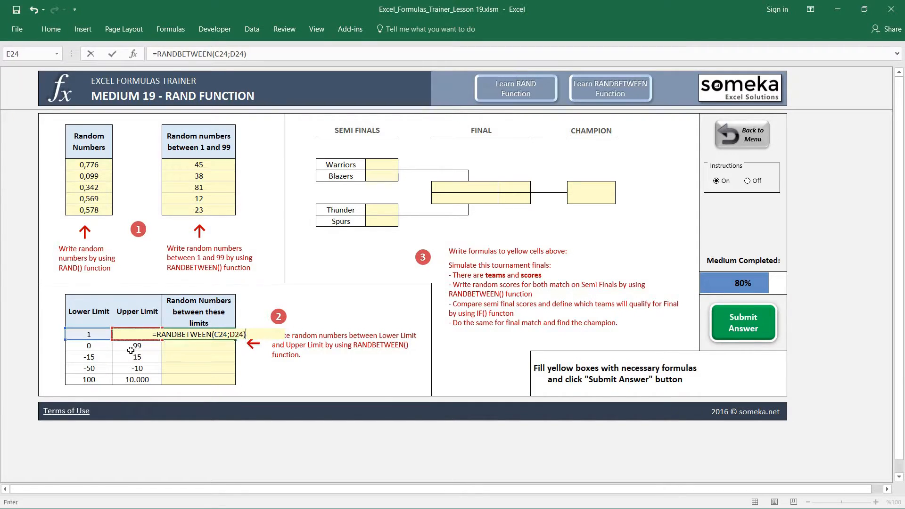
key(ctrl+Return)
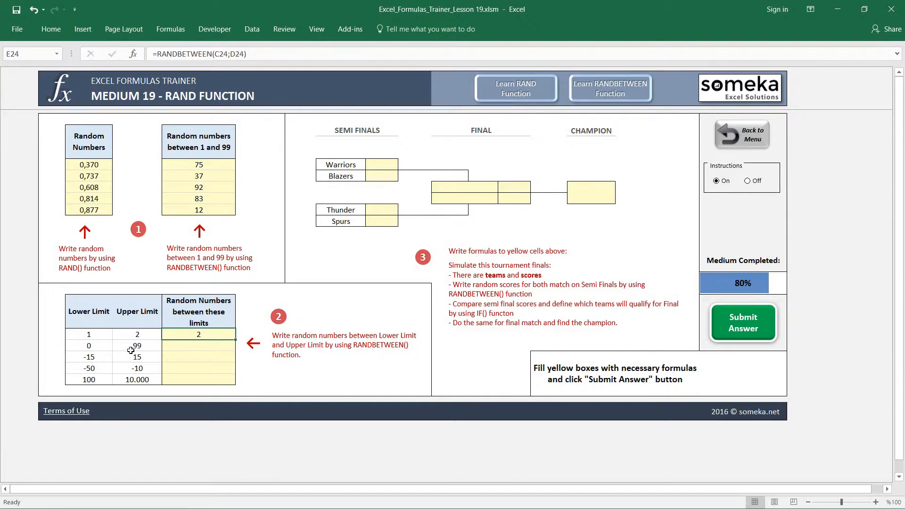
Step: Copy E24 and paste only its formula into the remaining four rows of the limits table
key(ctrl+c)
key(Down)
key(shift+Down)
key(shift+Down)
key(shift+Down)
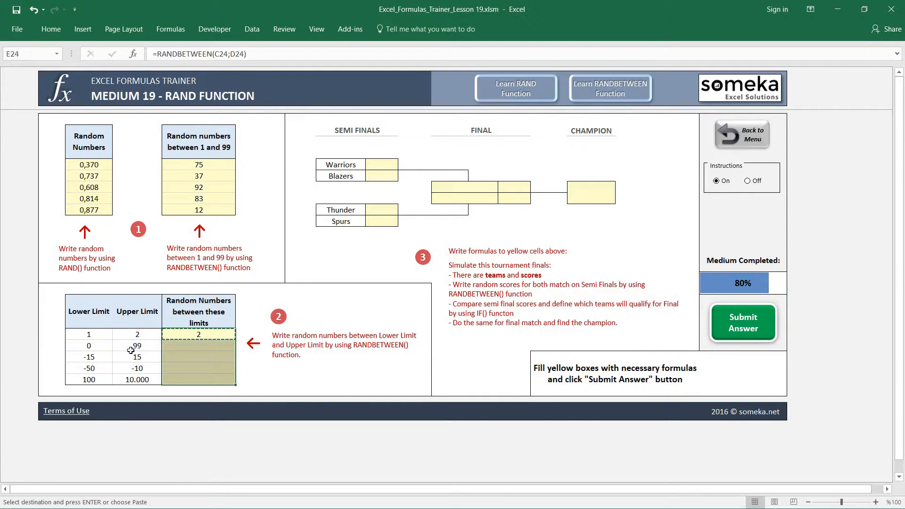
key(ctrl+alt+v)
key(f)
key(Return)
key(Escape)
key(Down)
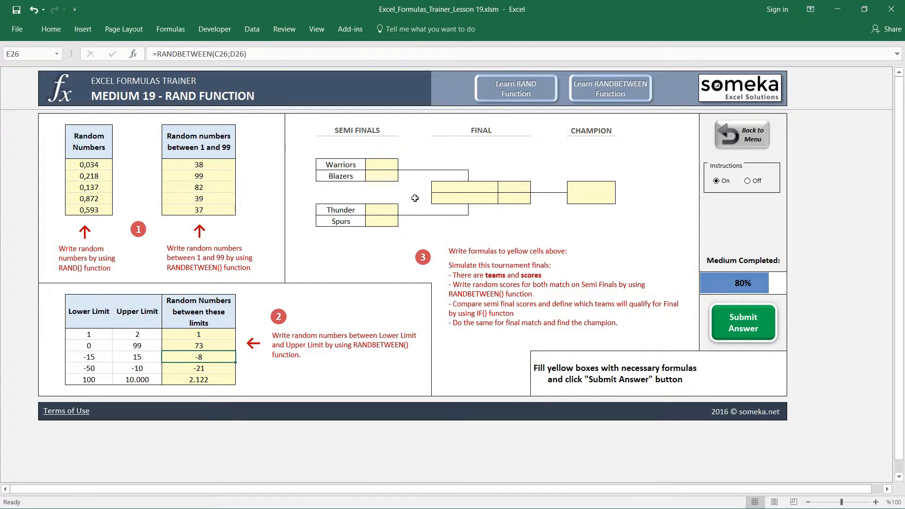
drag(353, 166, 353, 177)
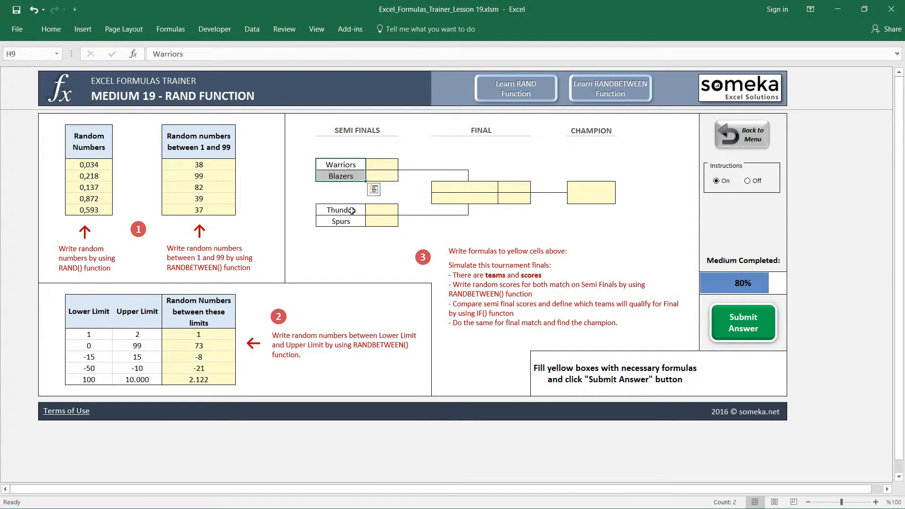
click(385, 164)
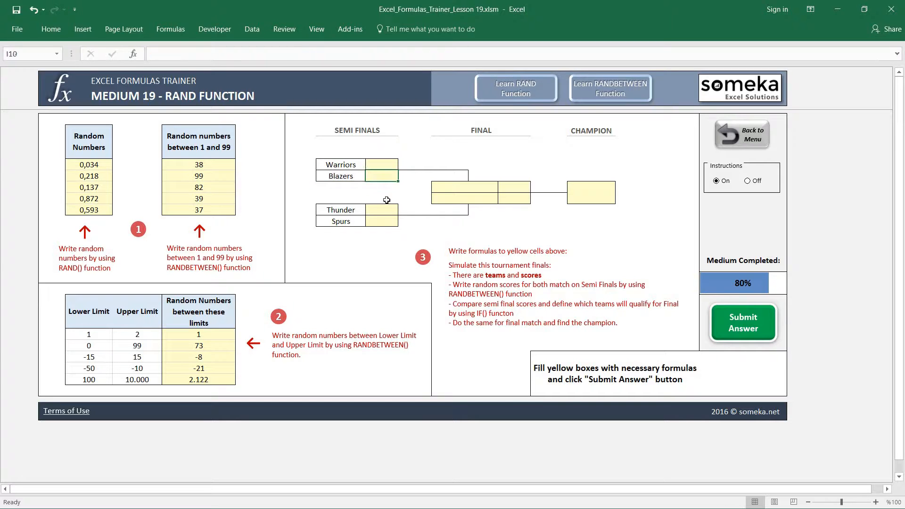
click(383, 210)
click(383, 218)
click(475, 281)
click(492, 368)
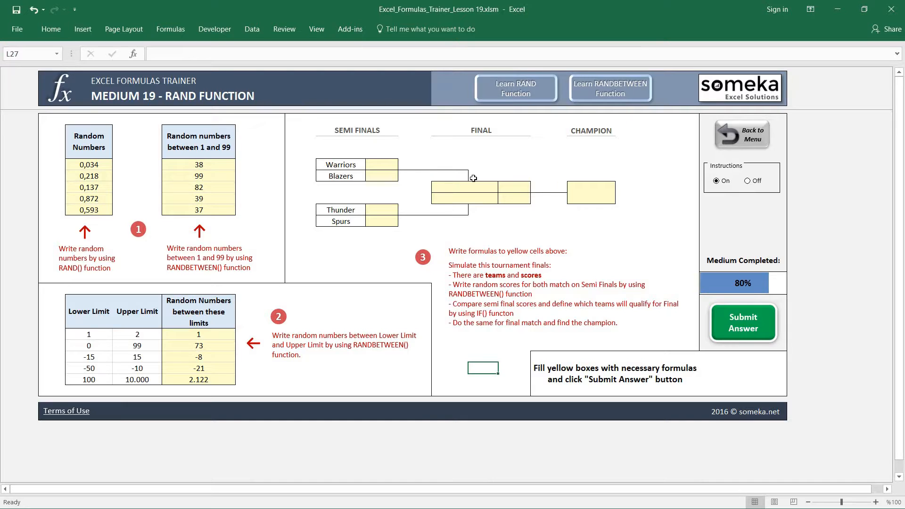
Step: Enter =RANDBETWEEN(80;120) as the Warriors' semi-final score in I9
click(392, 166)
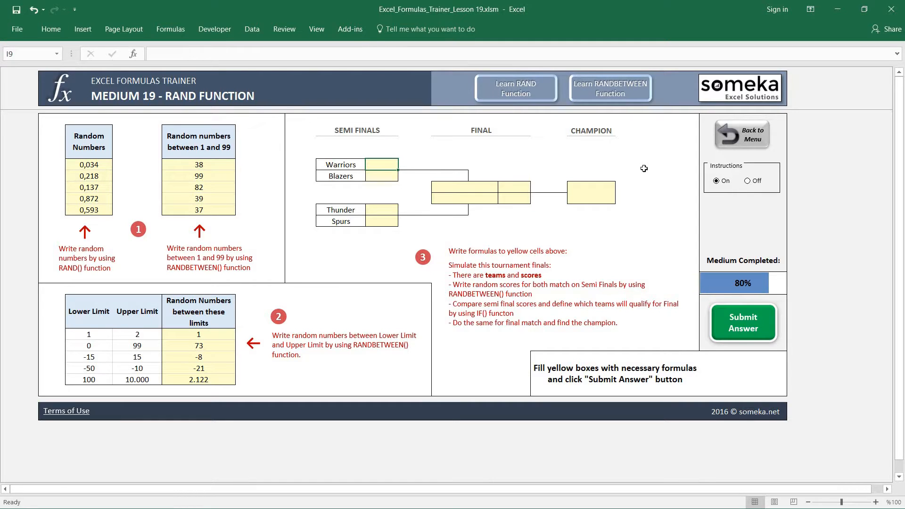
key(Left)
key(Right)
text(=randb)
key(Tab)
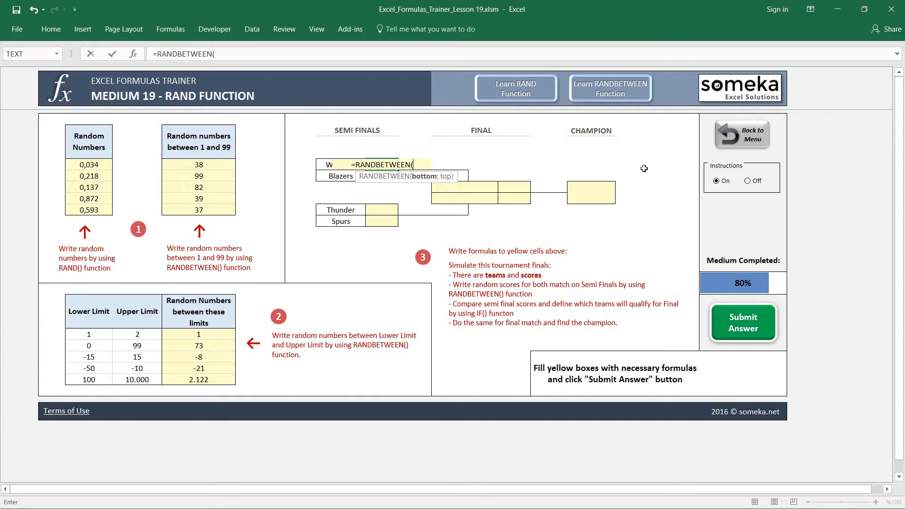
text(80)
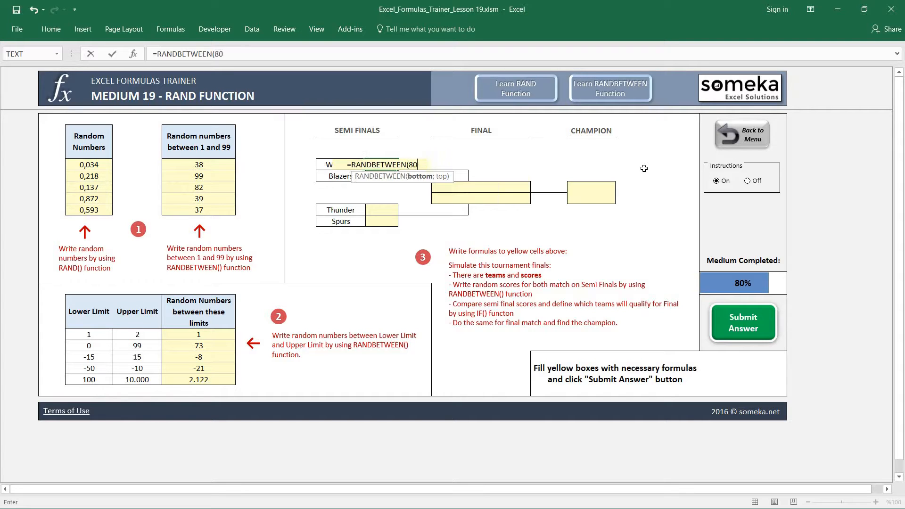
text(;)
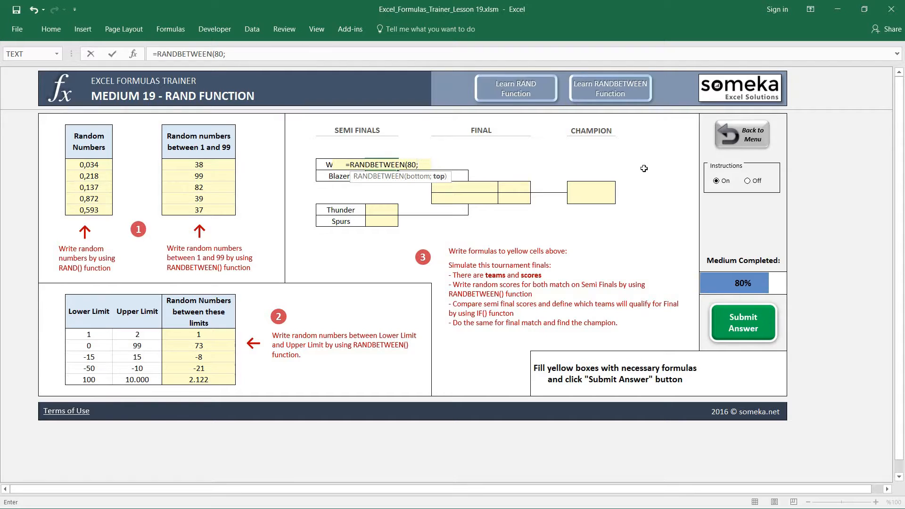
text(120))
key(Return)
key(Up)
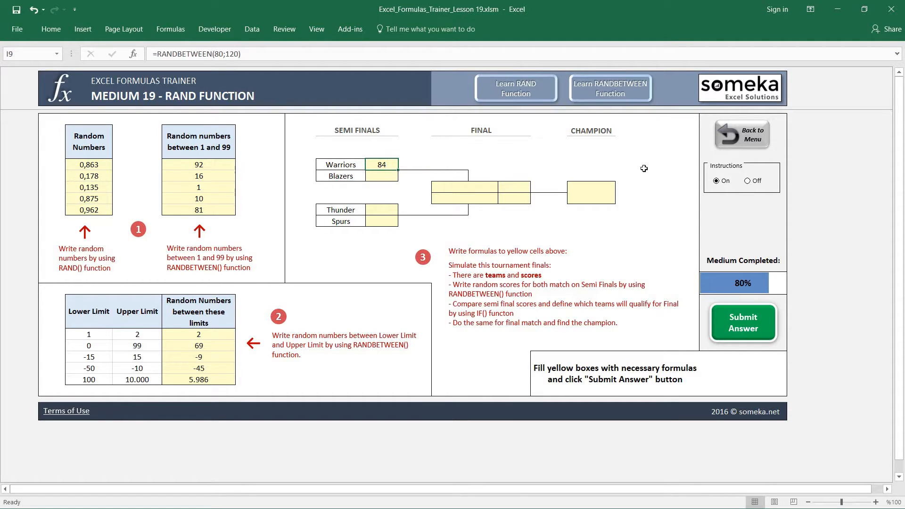
Step: Copy the Warriors' score and paste it into the Blazers' score cell with the Formulas option
key(ctrl+c)
key(Down)
key(ctrl+alt+v)
key(f)
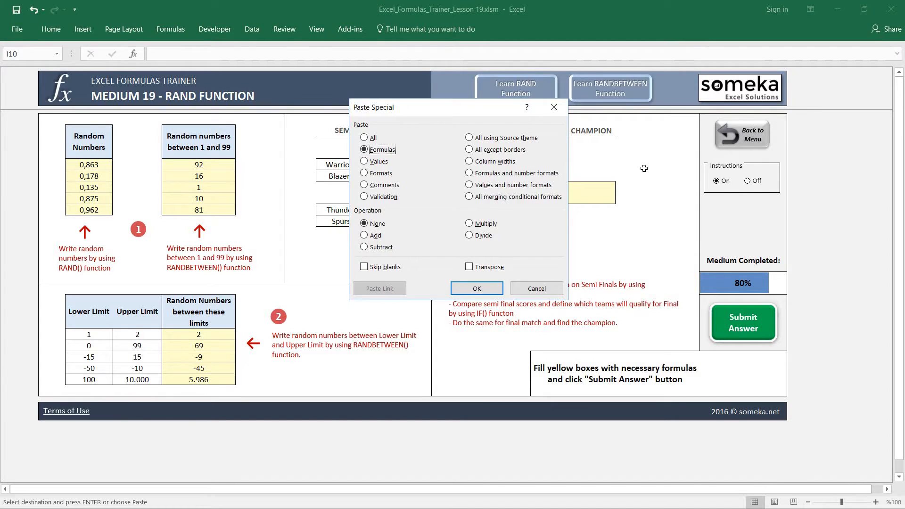
key(Return)
Step: Copy the semi-final score formula into the Thunder and Spurs score cells
key(Down)
key(Down)
key(Down)
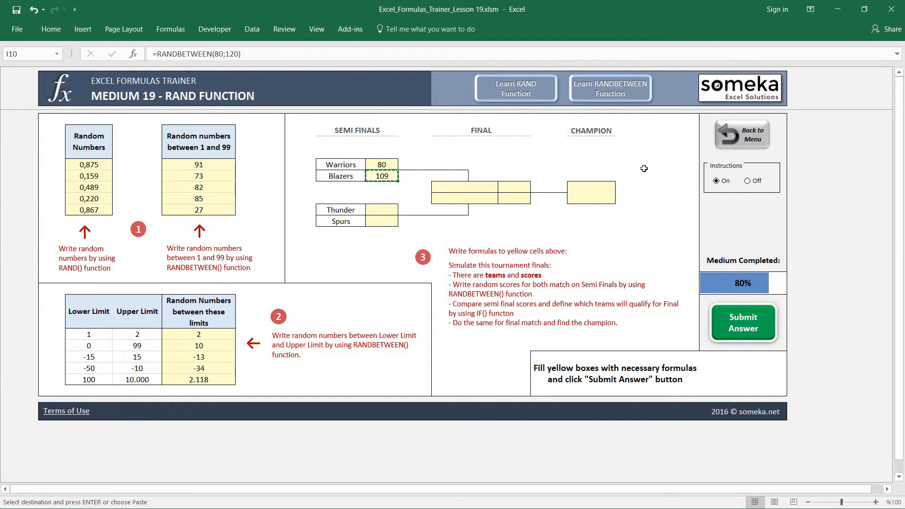
key(Return)
key(ctrl+c)
key(Down)
key(Return)
Step: Recalculate the sheet several times to check that all semi-final scores are regenerated
key(Up)
key(Up)
key(F9)
key(F9)
key(F9)
key(F9)
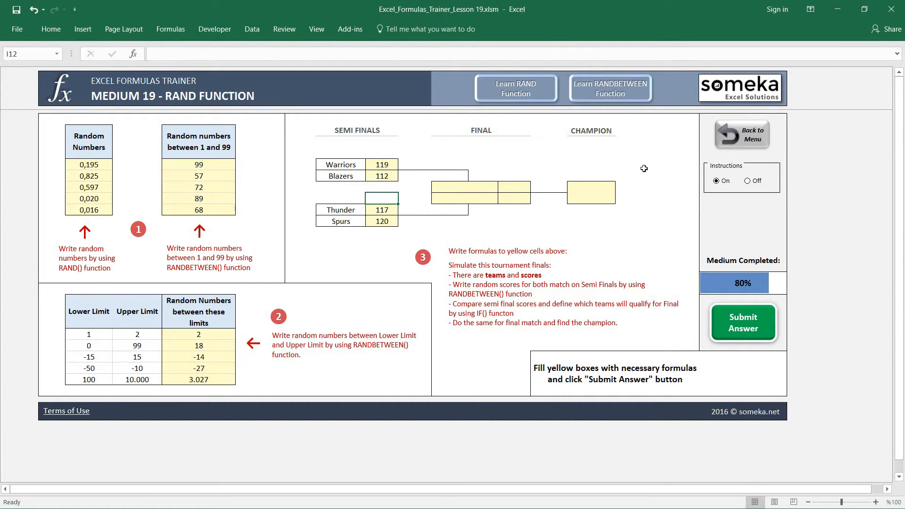
key(F9)
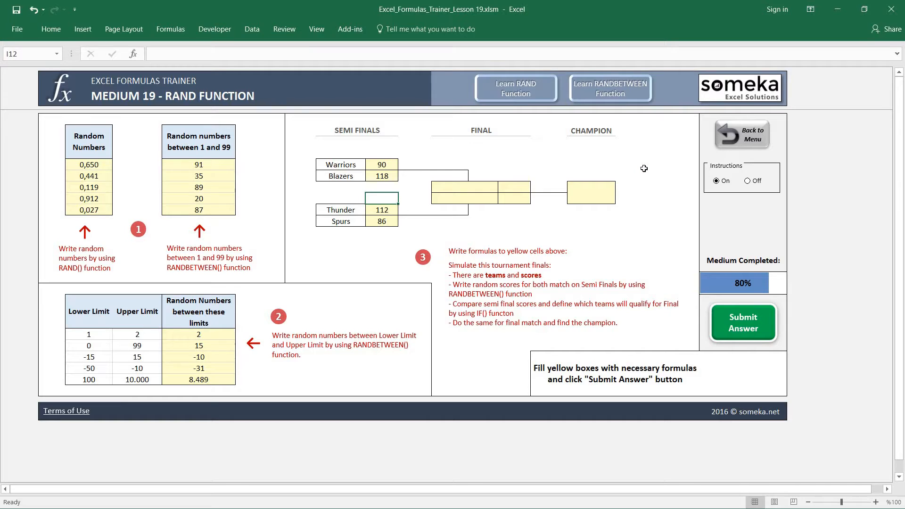
key(Right)
key(Right)
key(Up)
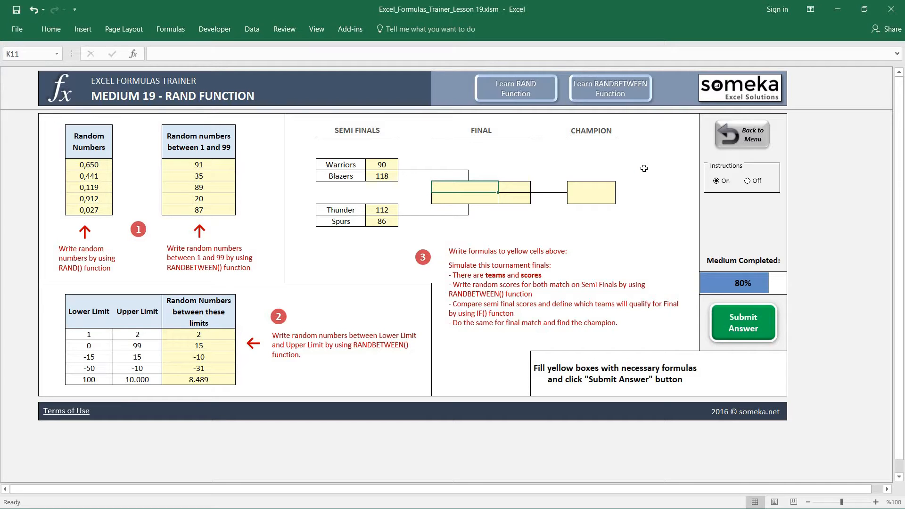
key(Left)
key(Left)
key(Right)
key(Right)
key(Left)
key(Left)
key(Left)
Step: Enter =IF(I10>I9;H10;H9) in K11 to pick the first finalist from the Warriors and Blazers semi-final
key(Right)
key(Right)
key(Right)
text(=IF()
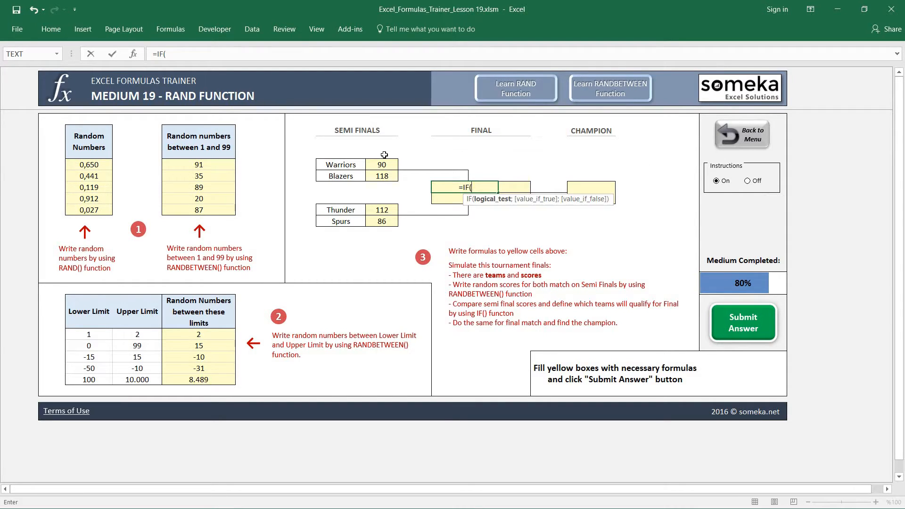
click(380, 177)
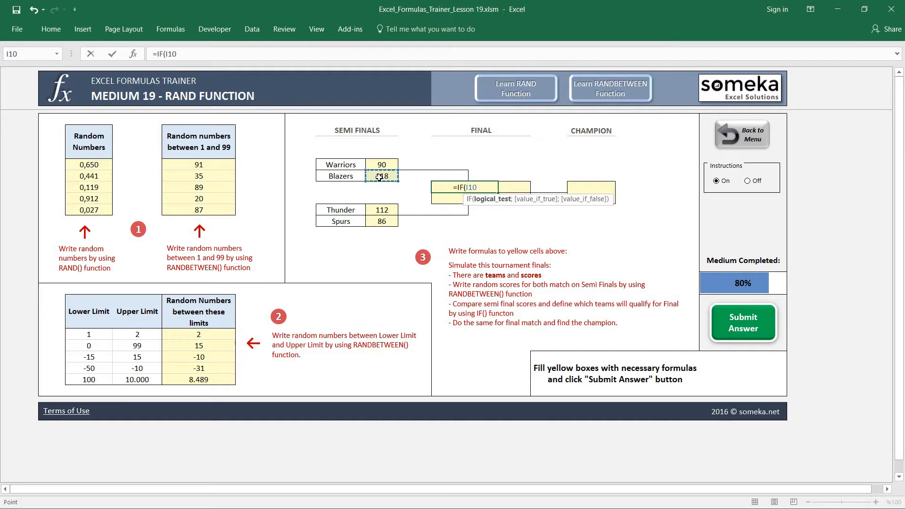
text(>)
click(385, 164)
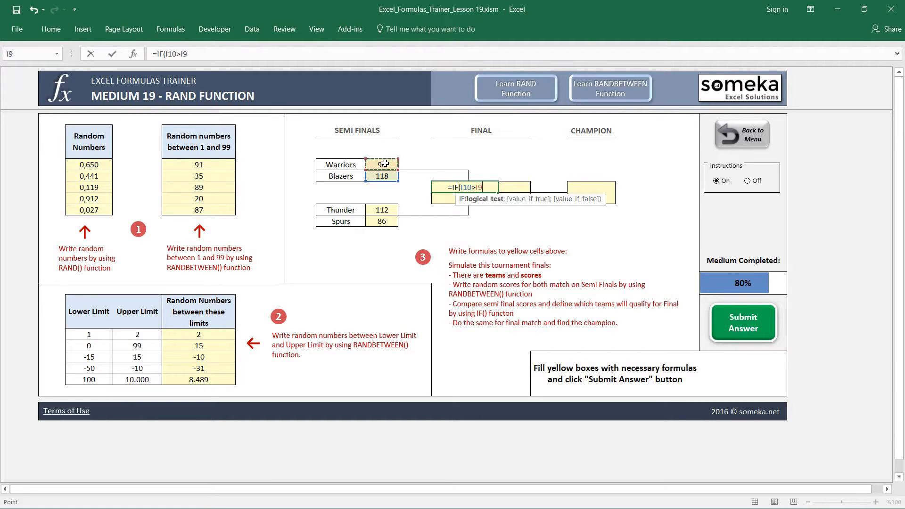
text(;)
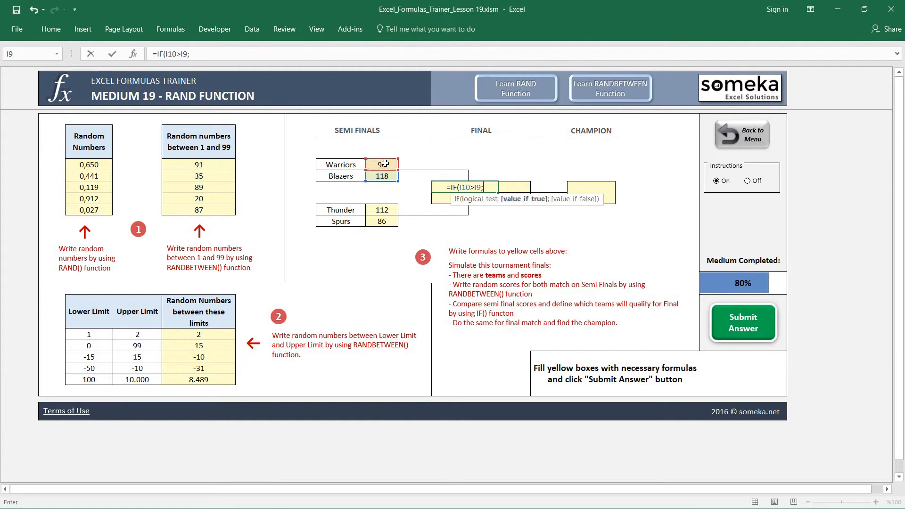
click(342, 177)
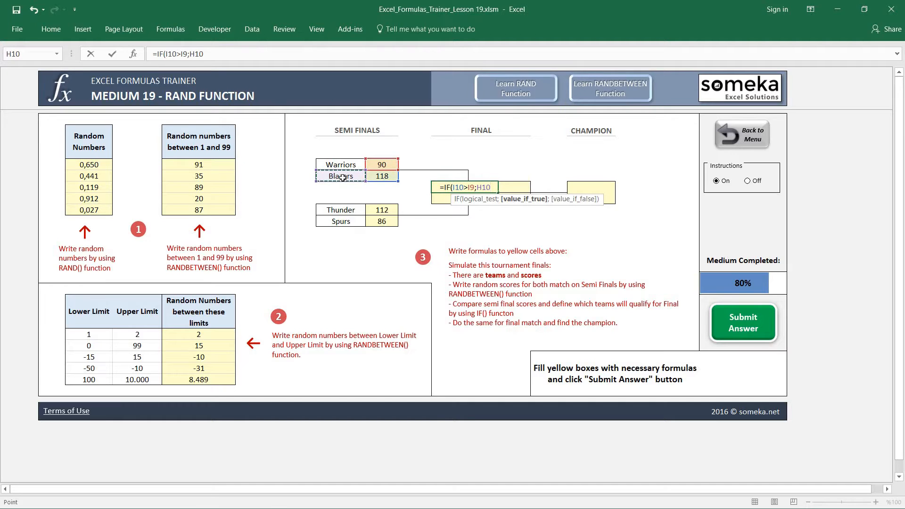
text(;)
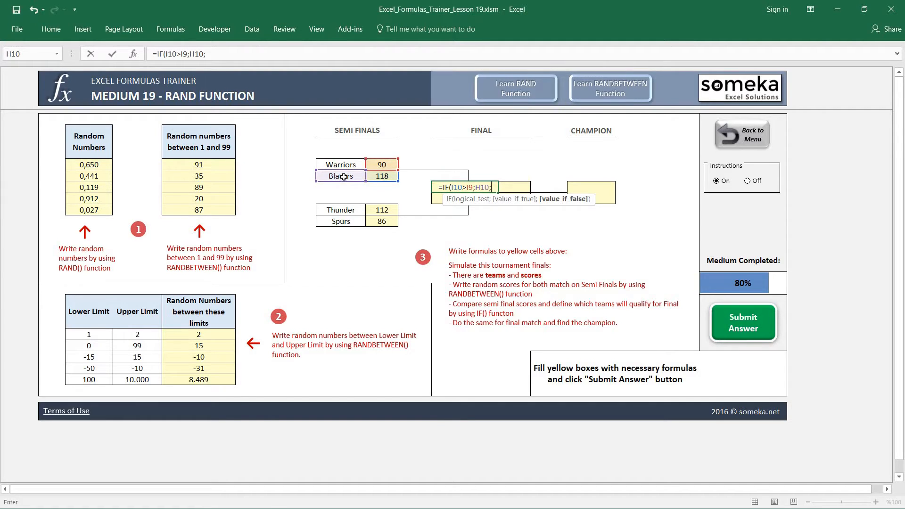
click(345, 163)
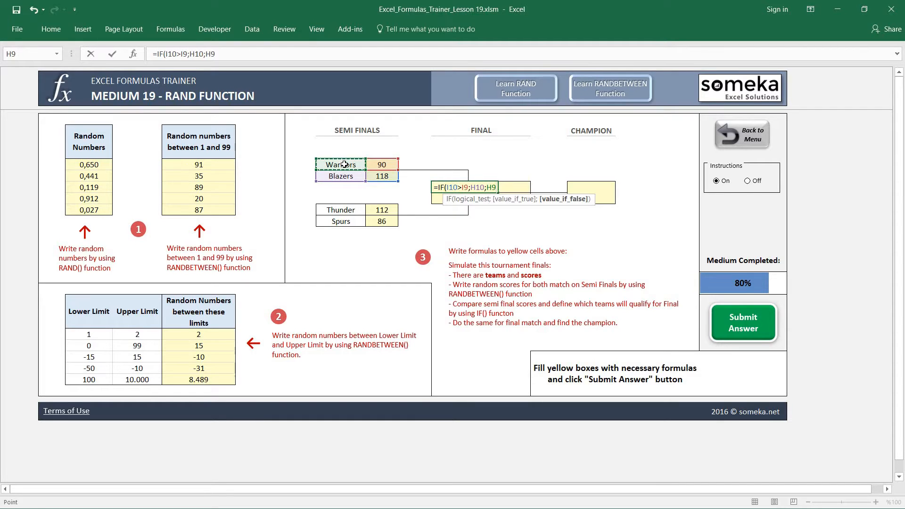
text())
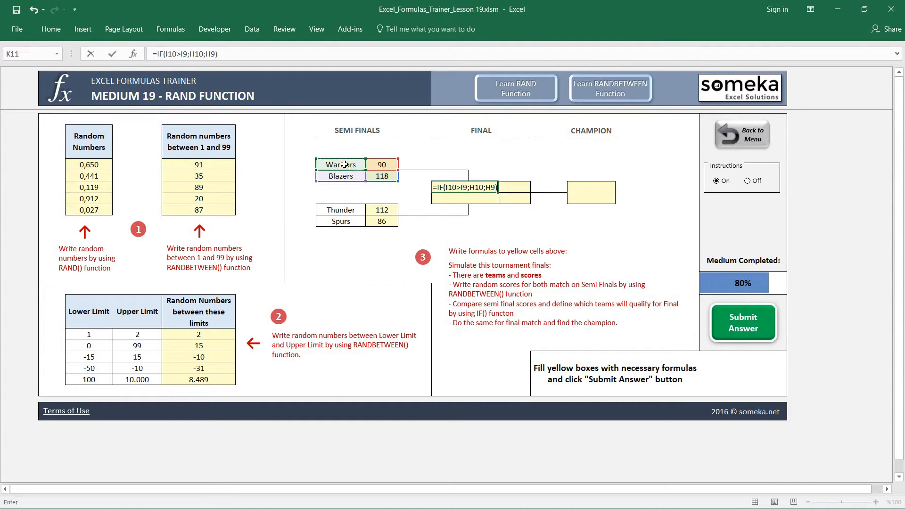
key(Return)
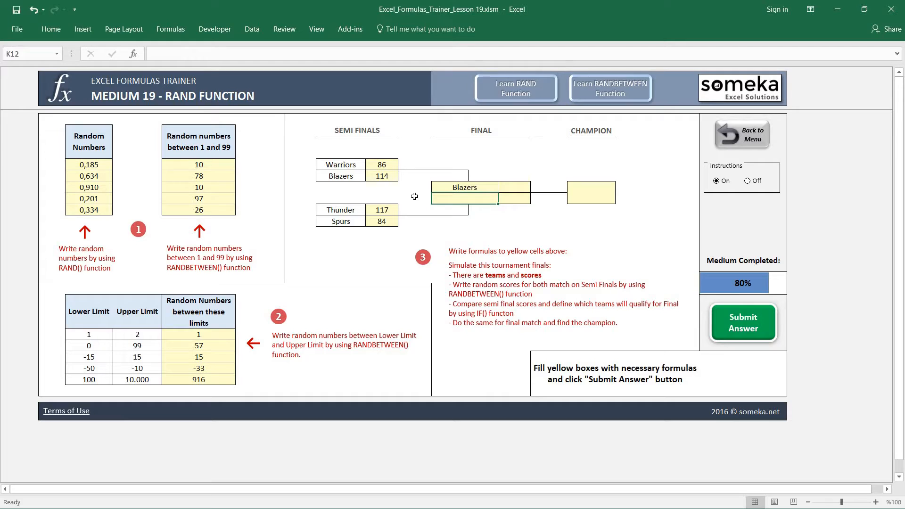
Step: Recalculate the sheet several times to check that the first finalist follows the higher Warriors or Blazers score
click(377, 186)
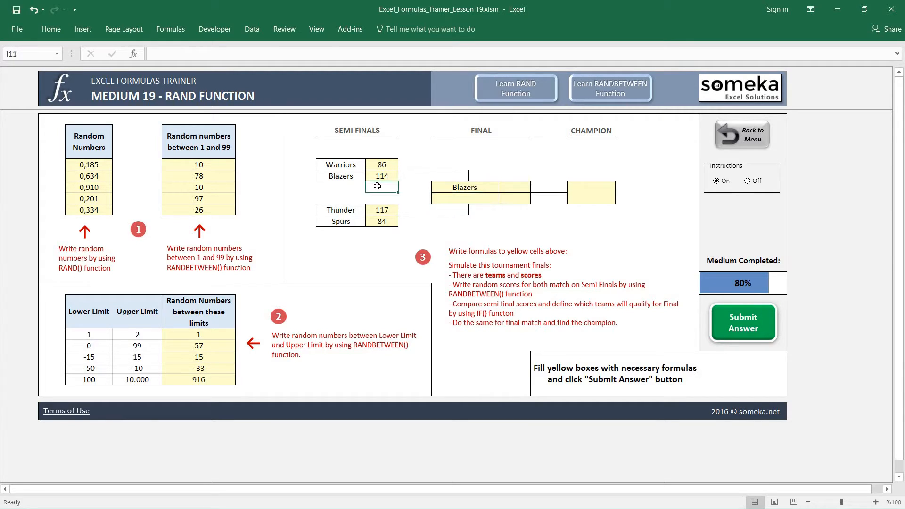
key(F9)
key(F9)
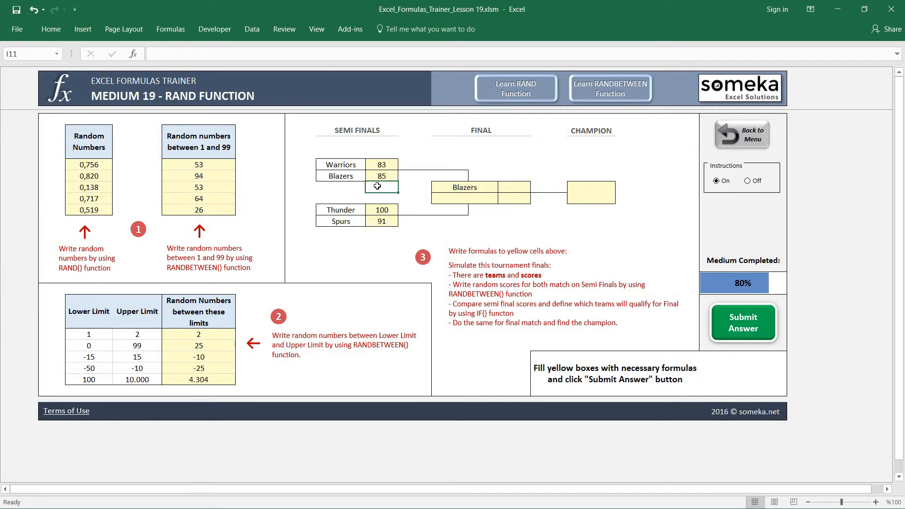
key(F9)
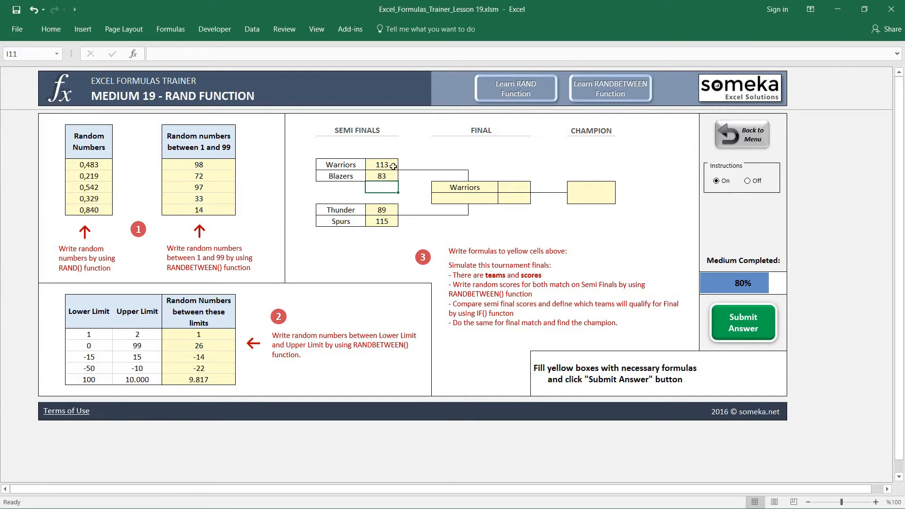
Step: Enter =IF(I13>I14;H13;H14) in K12 to pick the second finalist from the Thunder and Spurs semi-final
click(468, 202)
text(=)
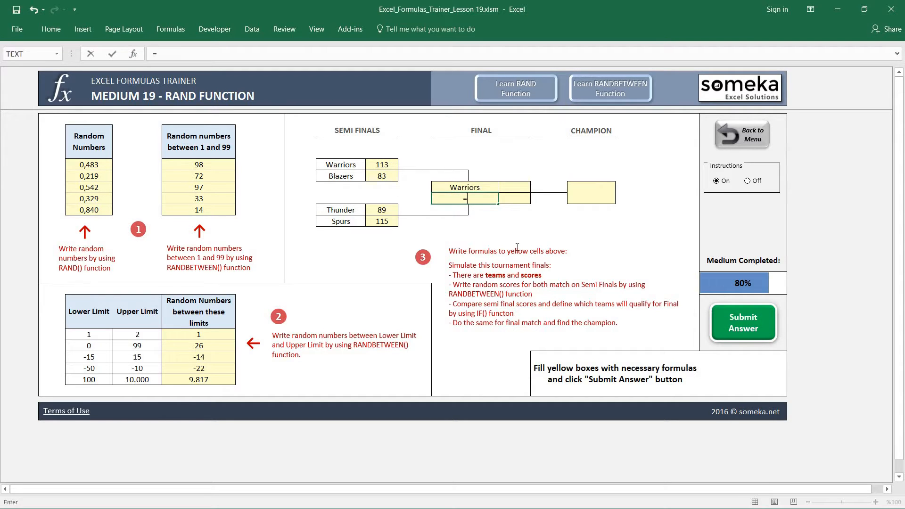
text(IF()
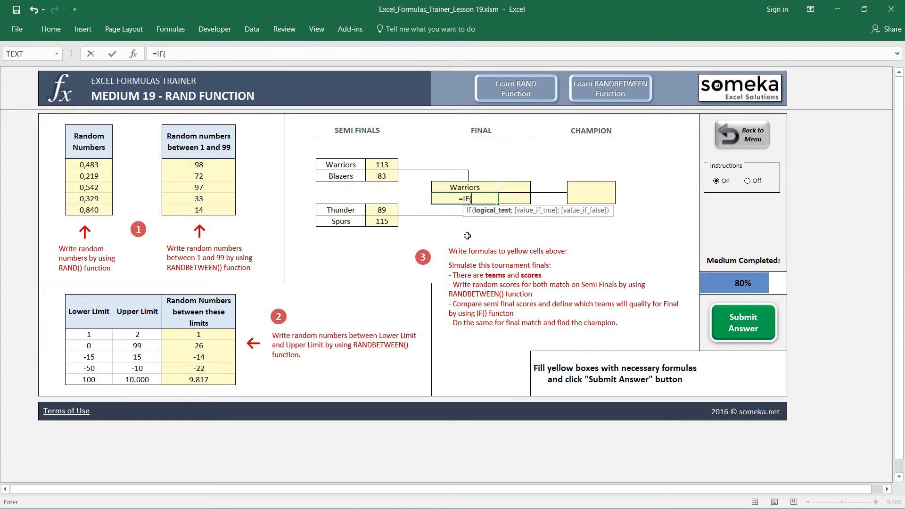
click(382, 207)
text(>)
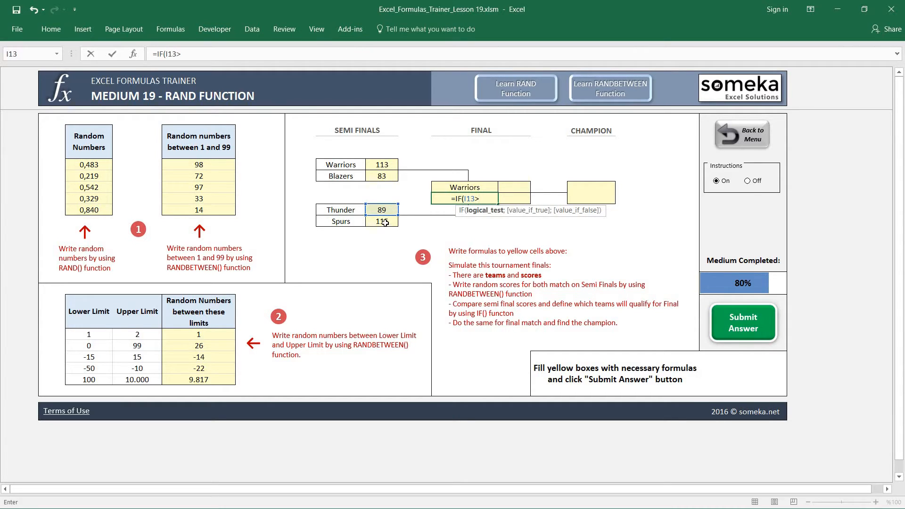
click(385, 222)
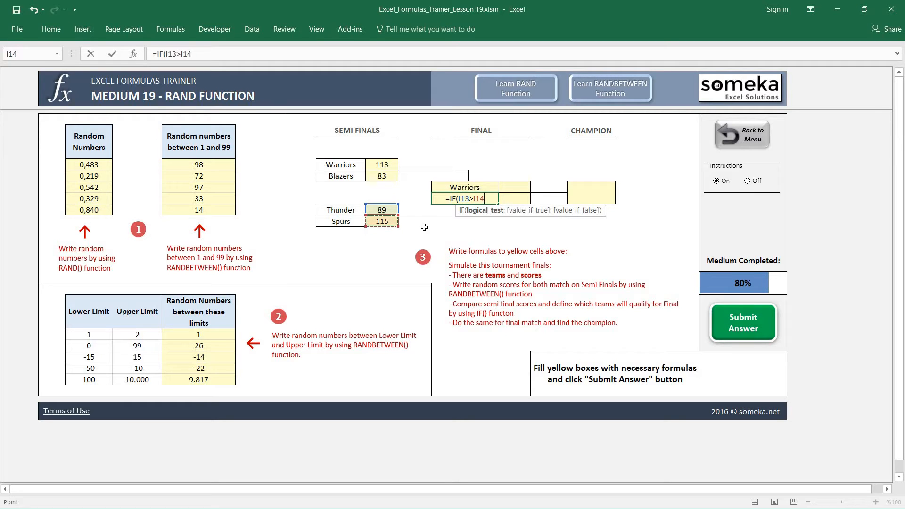
text(;)
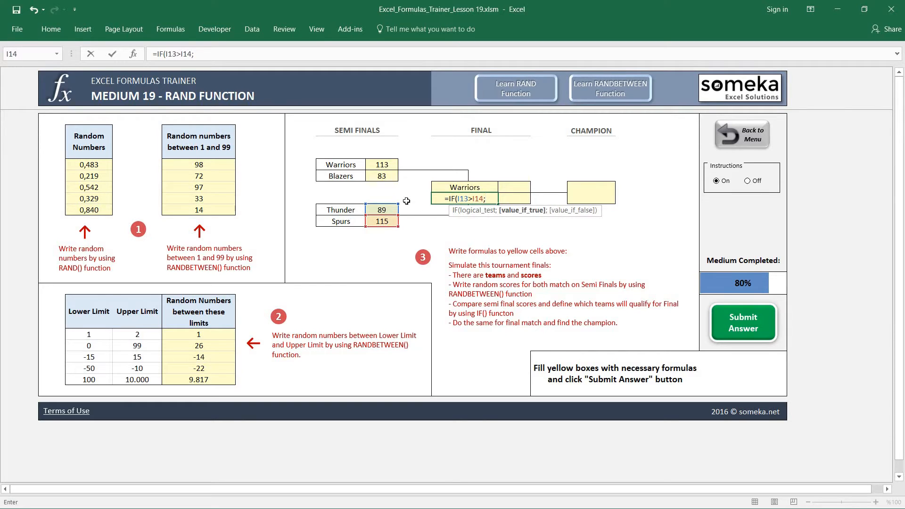
click(346, 210)
text(;)
click(351, 223)
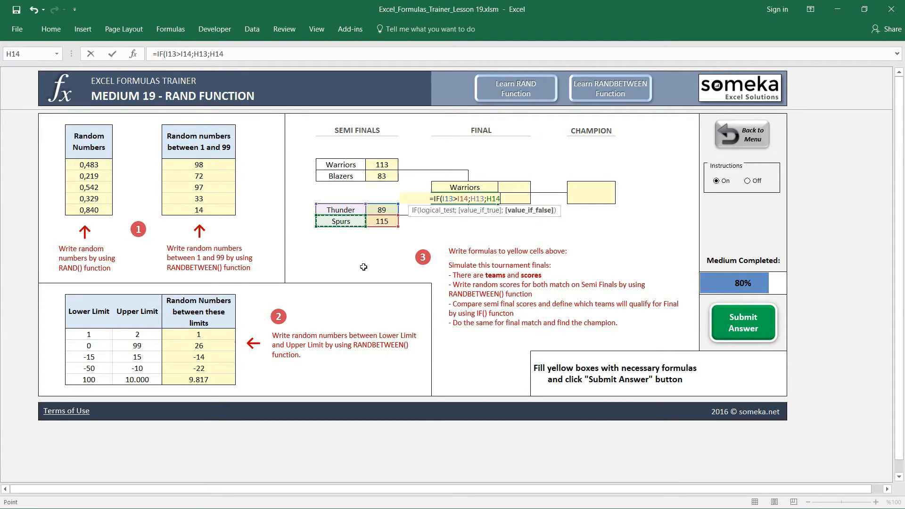
key(ctrl+Return)
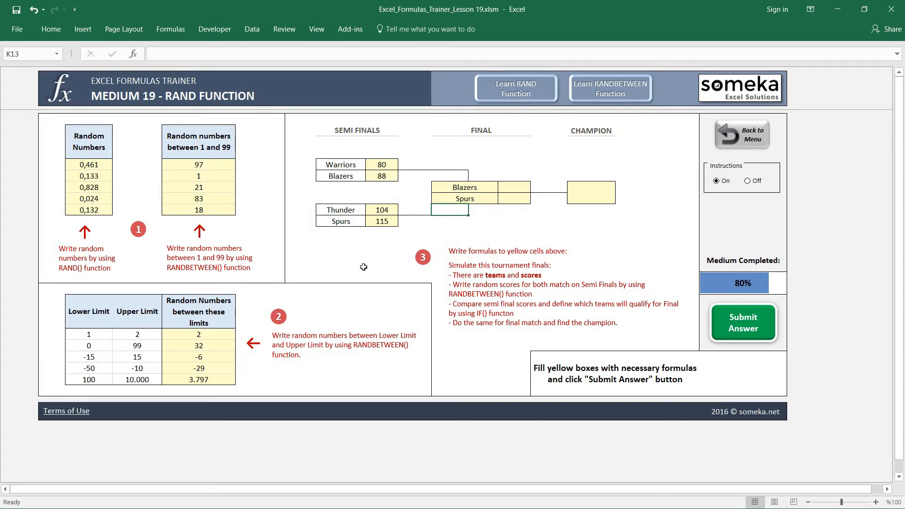
key(Down)
key(Down)
Step: Enter =RANDBETWEEN(70;130) in M11 as the first finalist's score
click(512, 187)
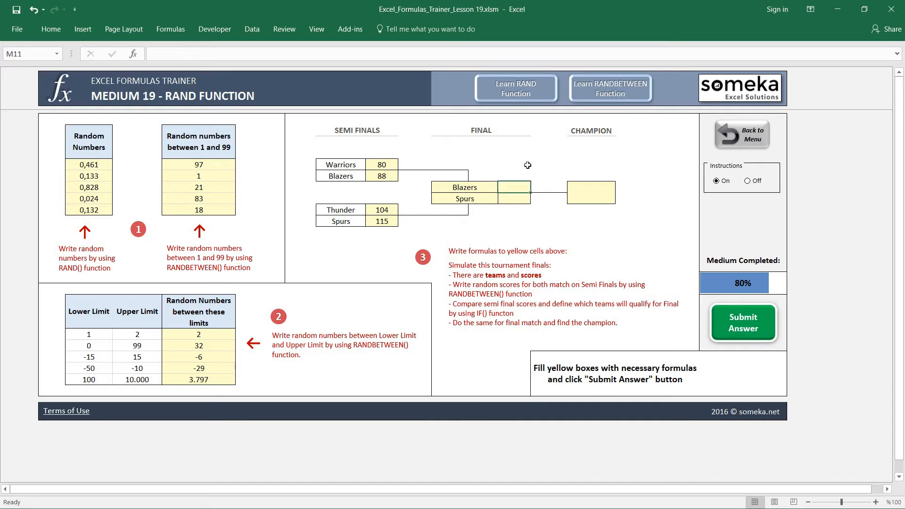
text(=RA)
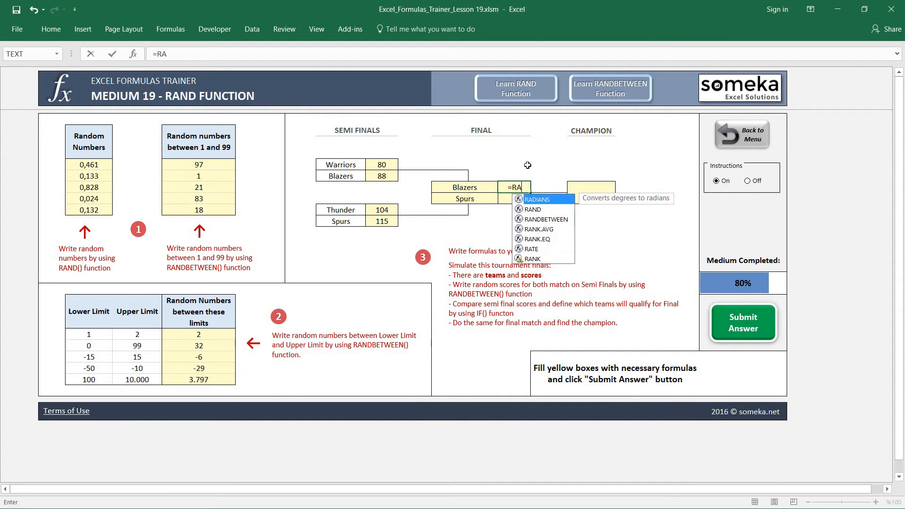
text(NDBE)
key(Tab)
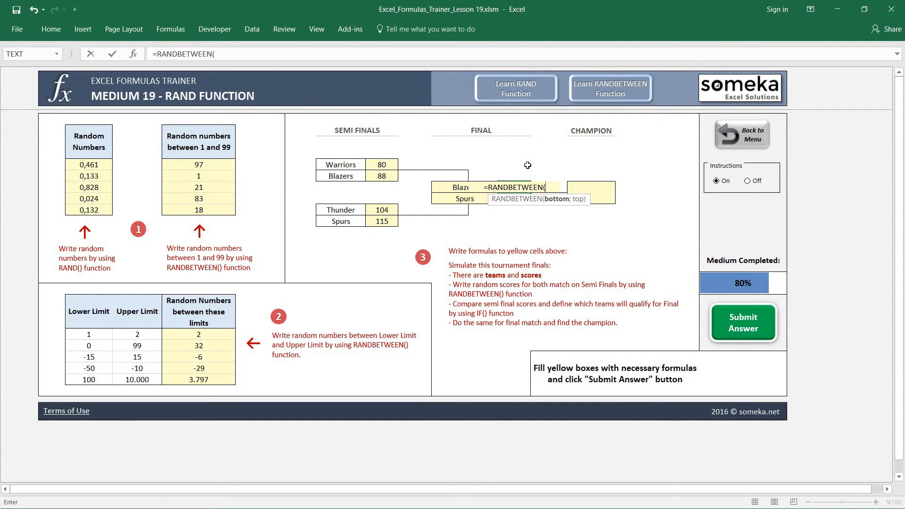
text(70;)
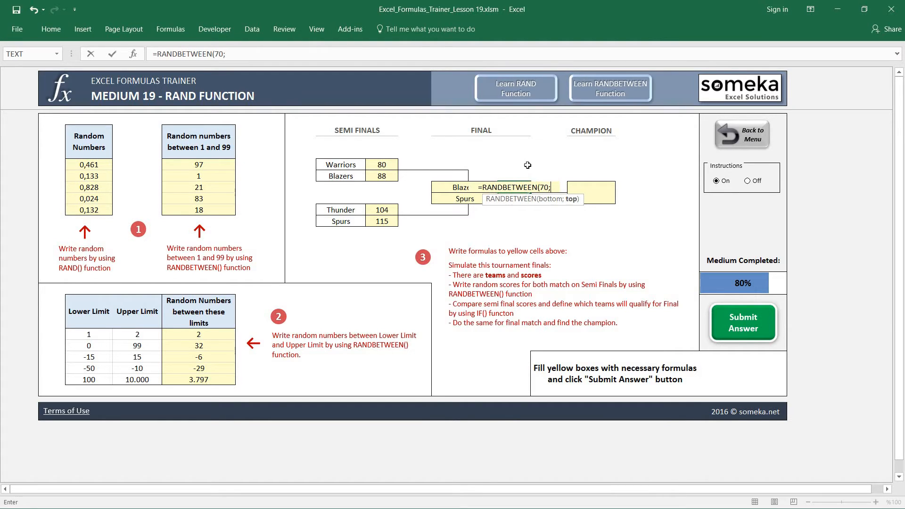
text(130)
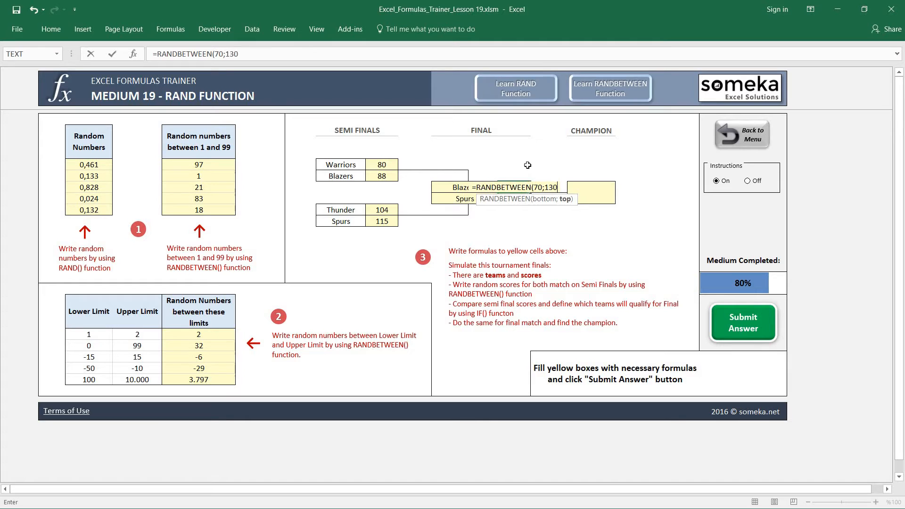
text())
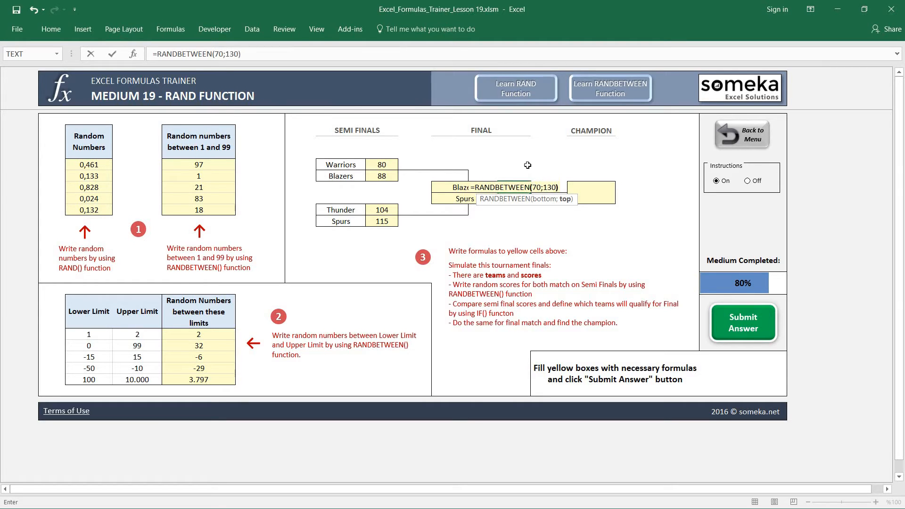
key(Return)
Step: Copy the first finalist's score formula into the second finalist's score cell, M12
key(Up)
key(ctrl+c)
key(Down)
key(Return)
Step: Enter =IF(M11>M12;K11;K12) in the Champion cell to pick the winner of the final
key(Down)
key(Down)
key(Up)
key(Up)
key(Right)
key(Right)
text(=i)
key(Tab)
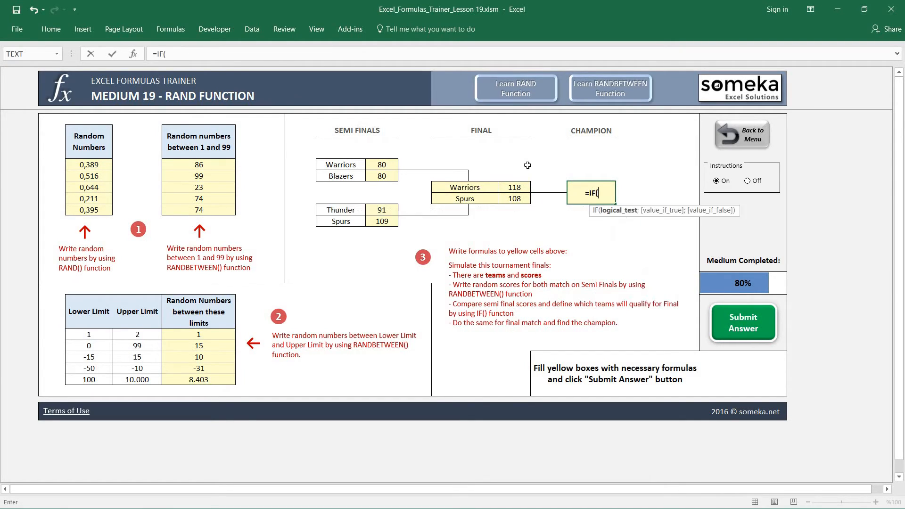
click(519, 186)
text(>)
click(519, 198)
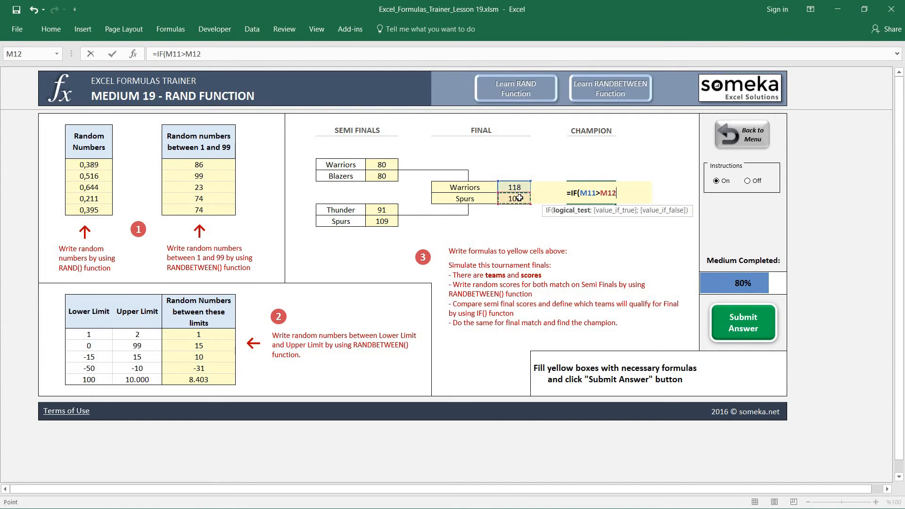
text(;)
click(455, 187)
text(;)
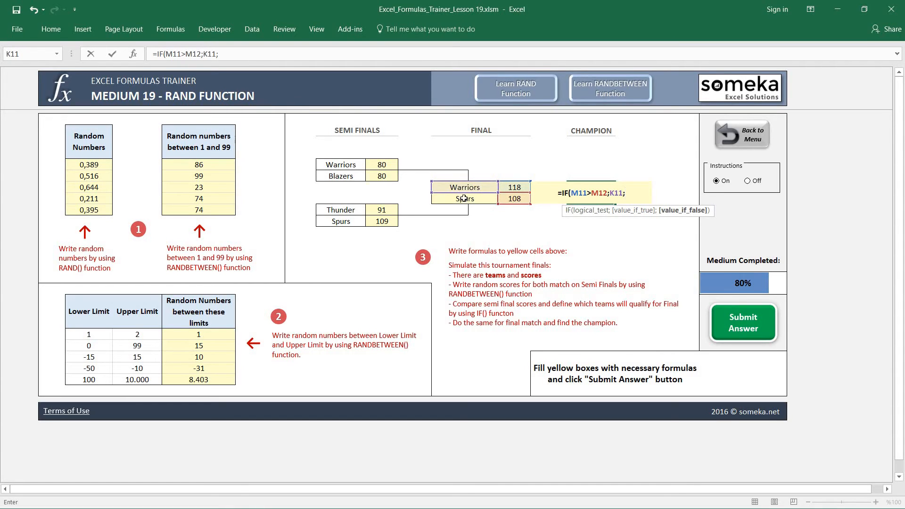
click(466, 199)
text())
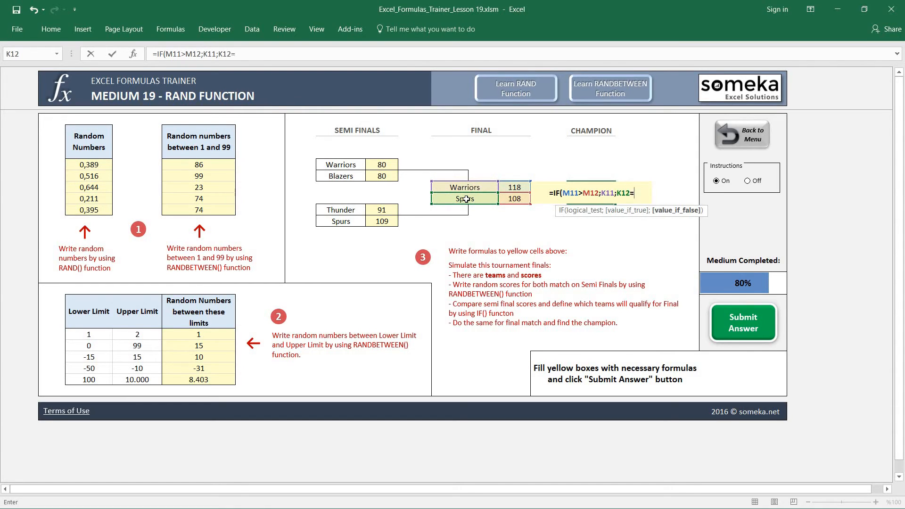
key(Return)
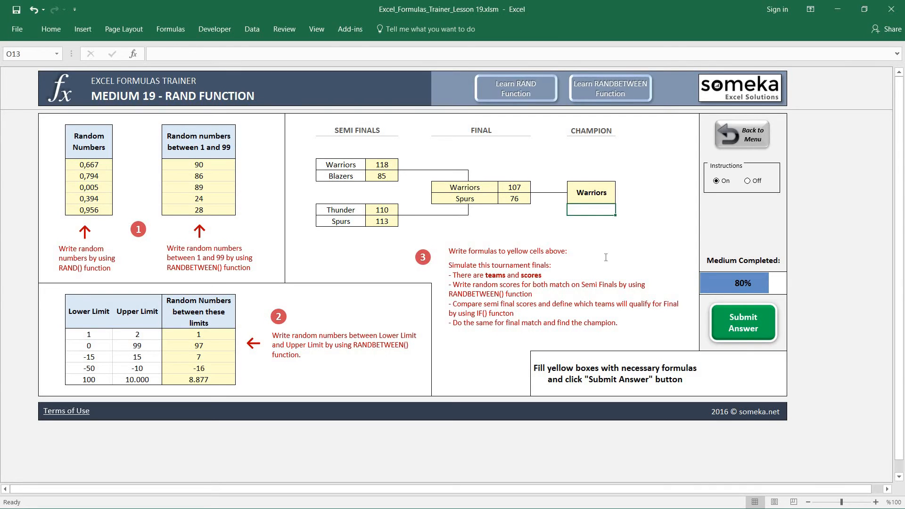
Step: Recalculate the sheet several times to check that the finalists, final scores and champion update consistently
key(F9)
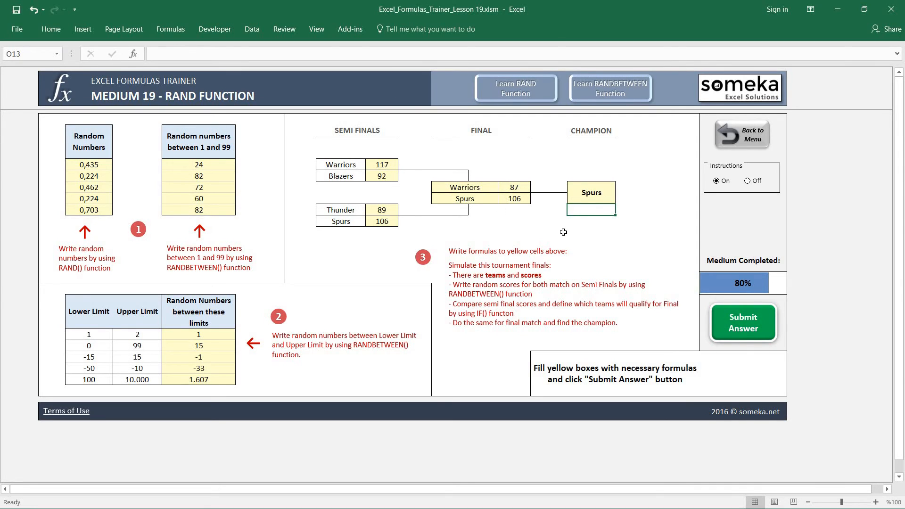
key(F9)
key(F9)
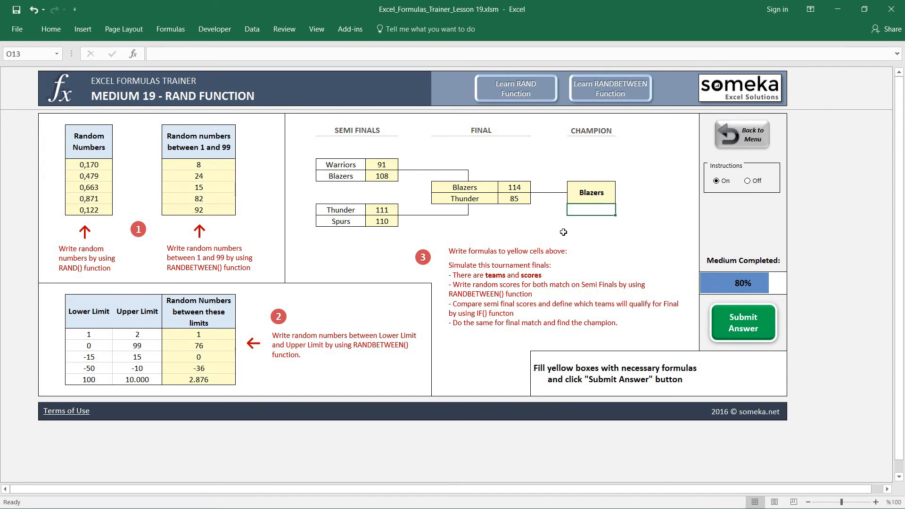
key(F9)
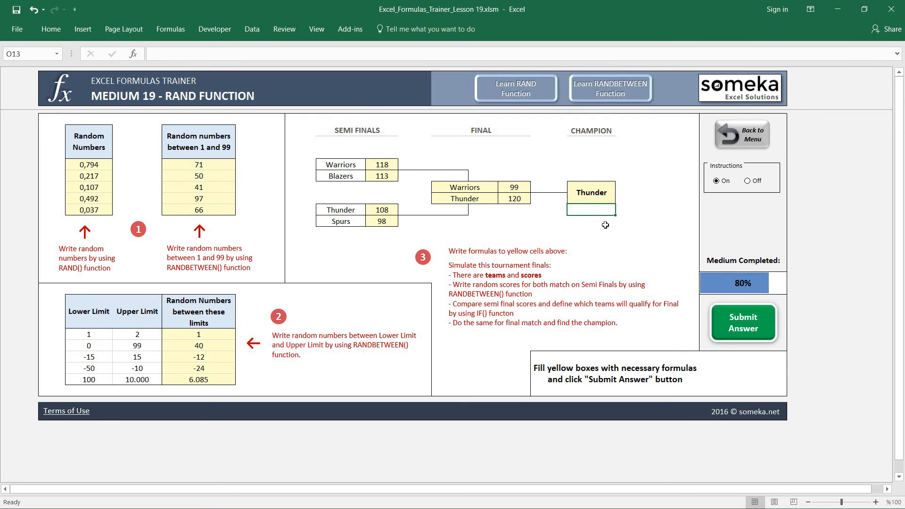
Step: Submit the completed RAND exercise and return to the trainer's dashboard
click(742, 323)
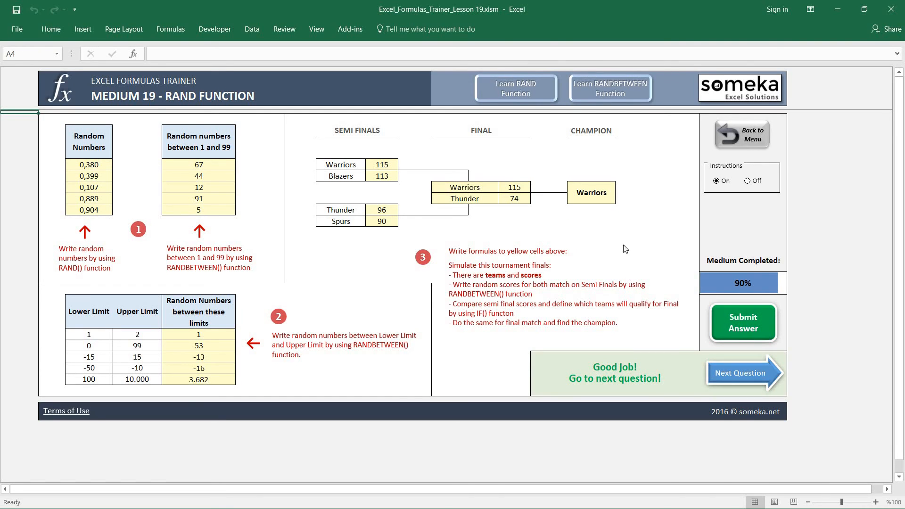
click(753, 134)
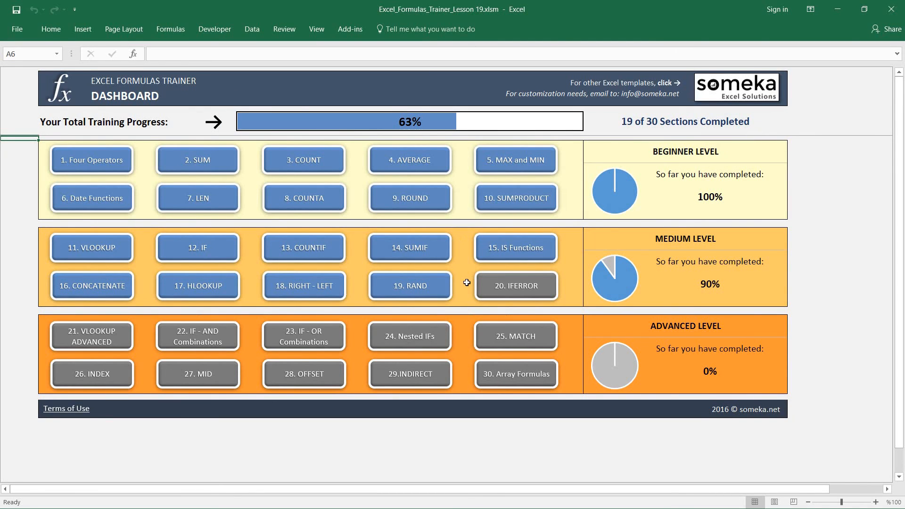